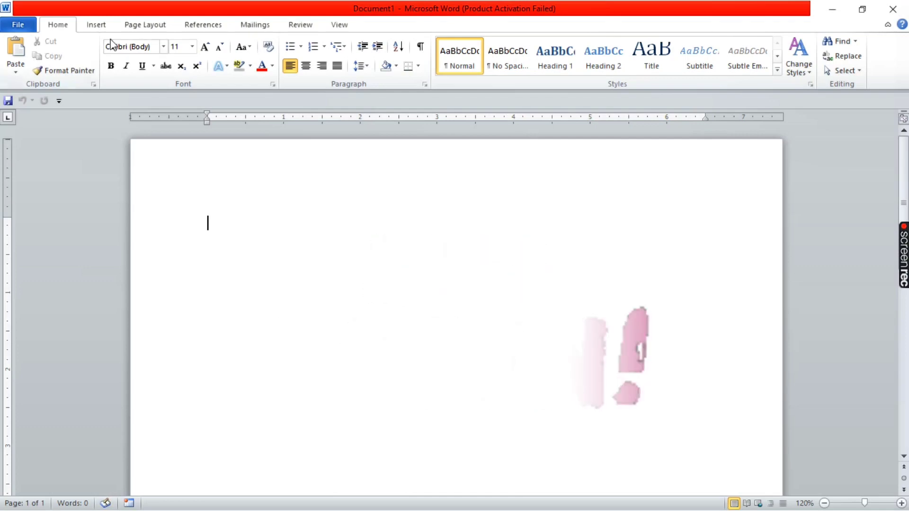
Step: Switch the ribbon to the Insert tab to show the content-insertion commands
left_click(97, 29)
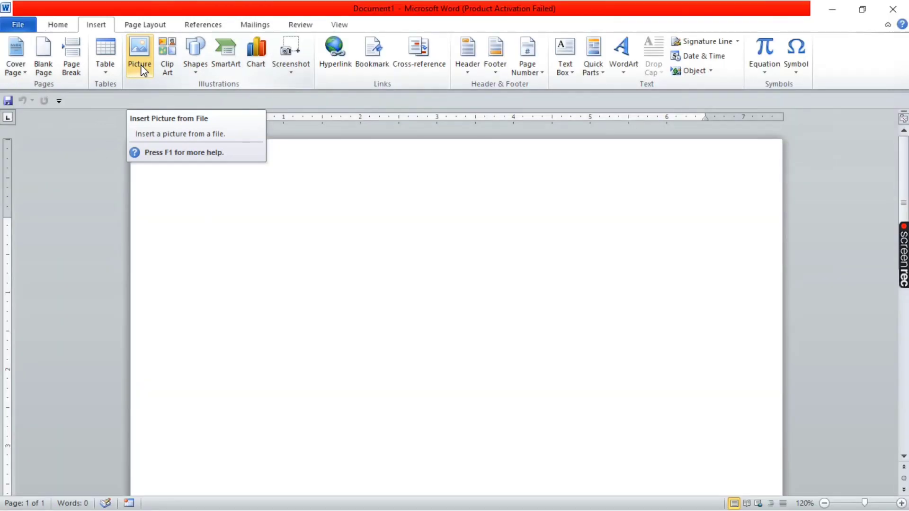
Step: Insert the Test Image photo from the Desktop into the blank document
left_click(143, 70)
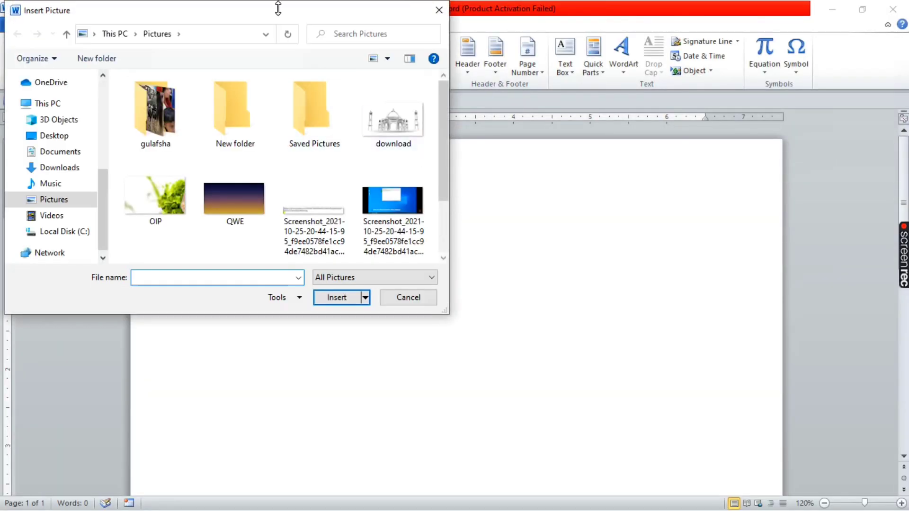
left_click_drag(277, 12, 542, 80)
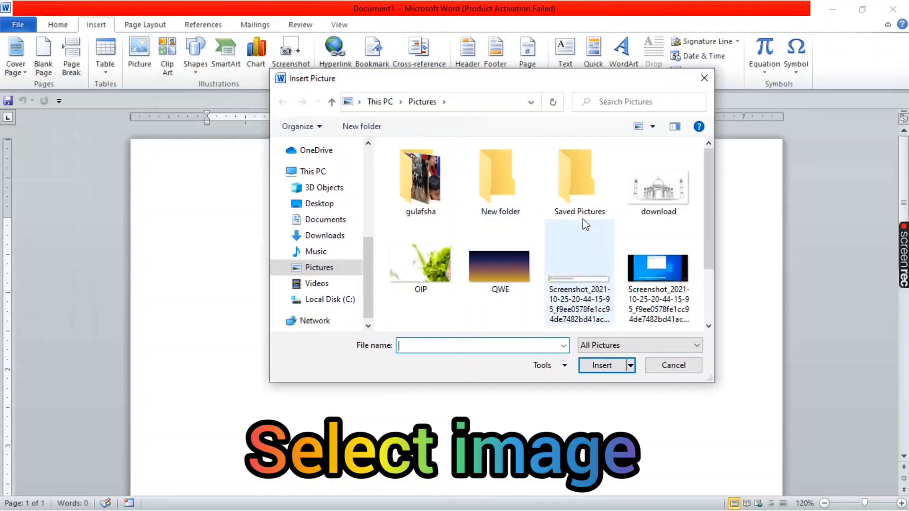
left_click(331, 205)
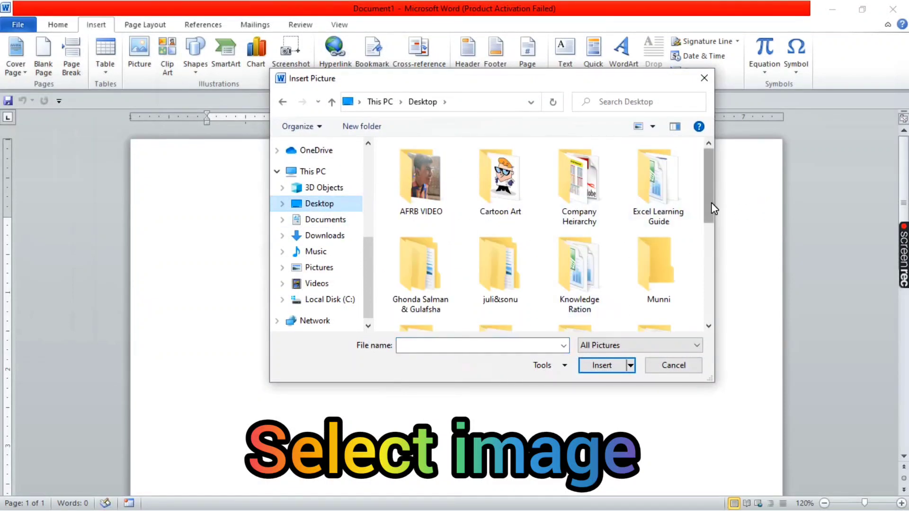
left_click_drag(712, 203, 703, 316)
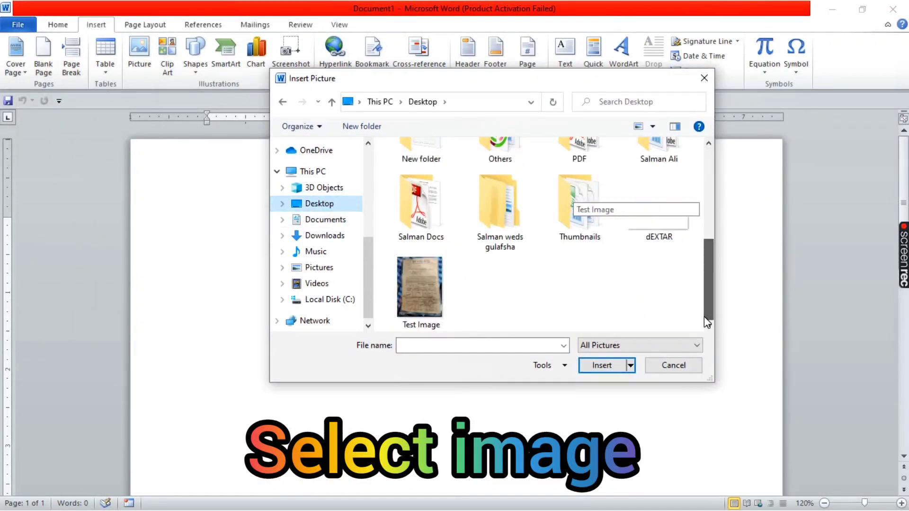
left_click(429, 314)
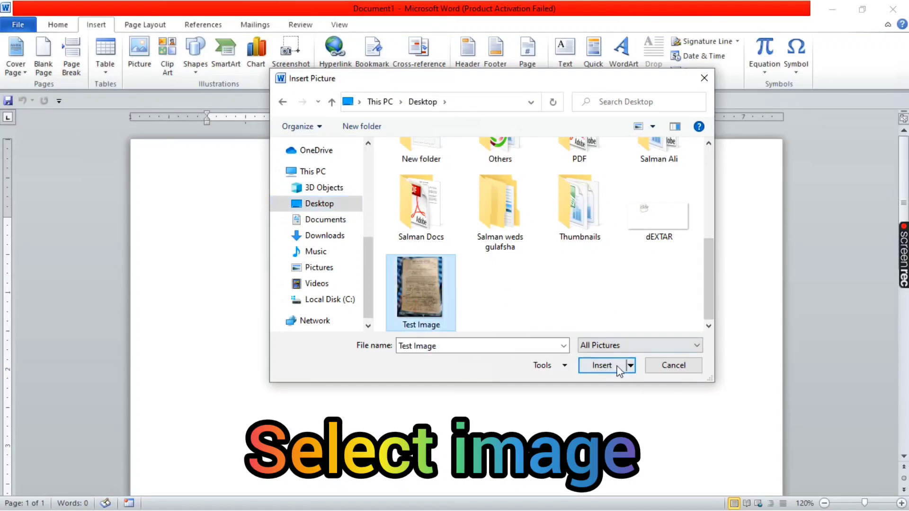
left_click(602, 366)
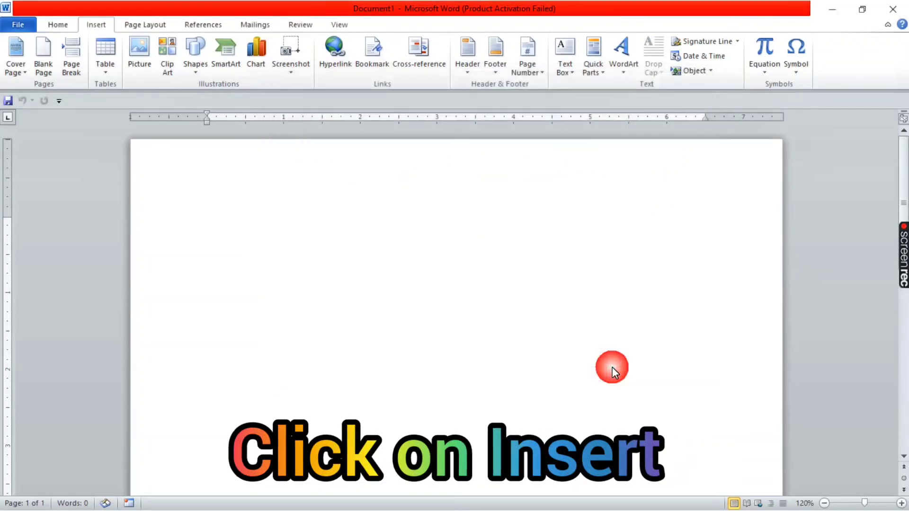
Step: Scroll through the document and zoom out from 120% to 60% so the whole photo is visible
scroll(631, 268, "down", 1)
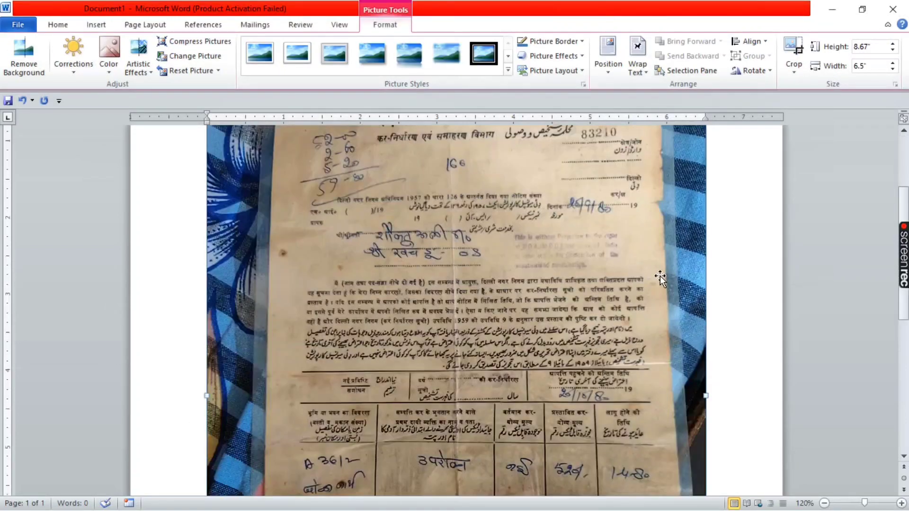
scroll(647, 240, "down", 1, "ctrl")
scroll(573, 235, "down", 1, "ctrl")
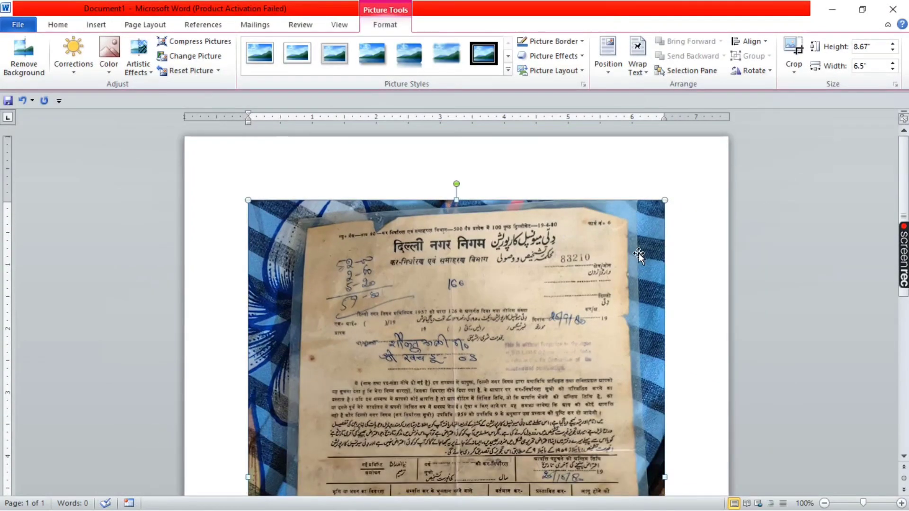
scroll(640, 256, "down", 1, "ctrl")
scroll(646, 296, "down", 2)
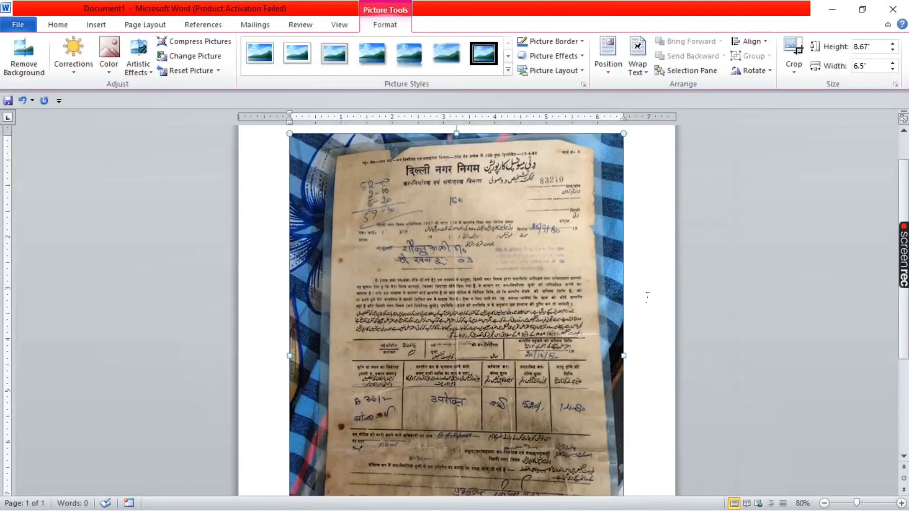
scroll(647, 297, "down", 2)
scroll(647, 297, "down", 2)
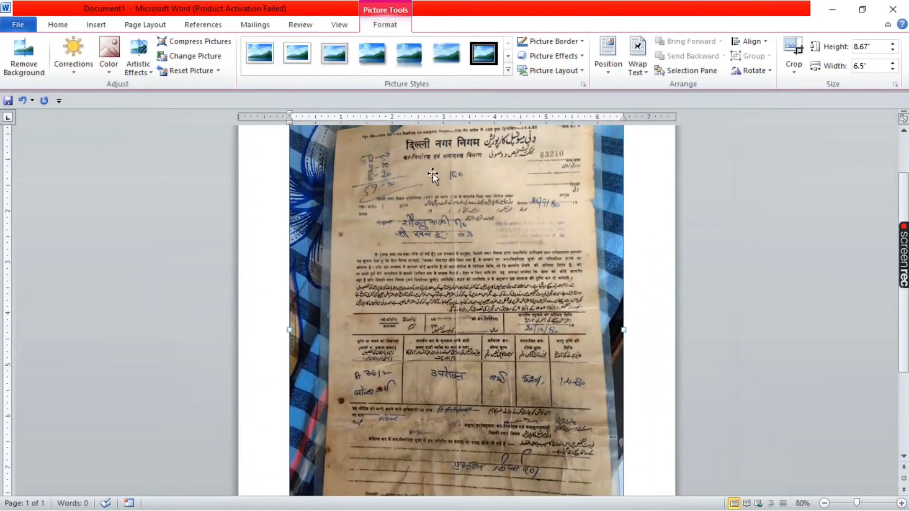
scroll(507, 408, "down", 1)
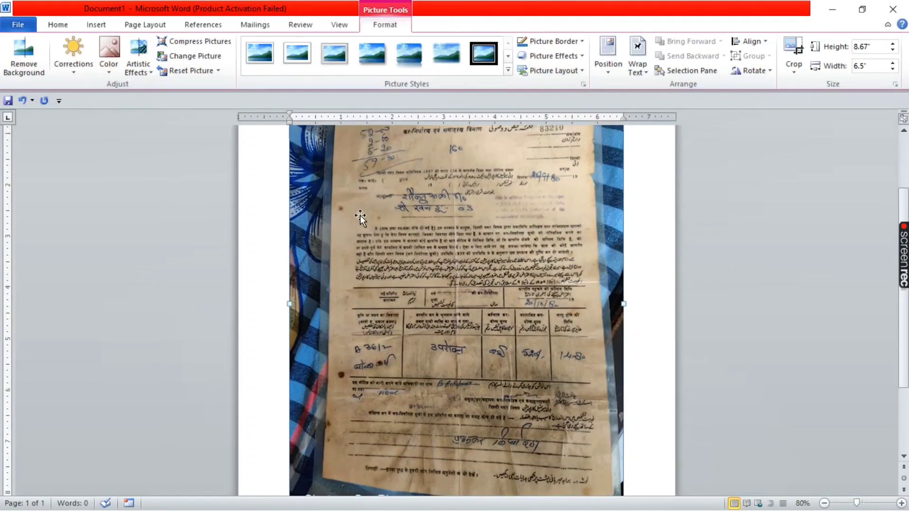
scroll(574, 251, "up", 3)
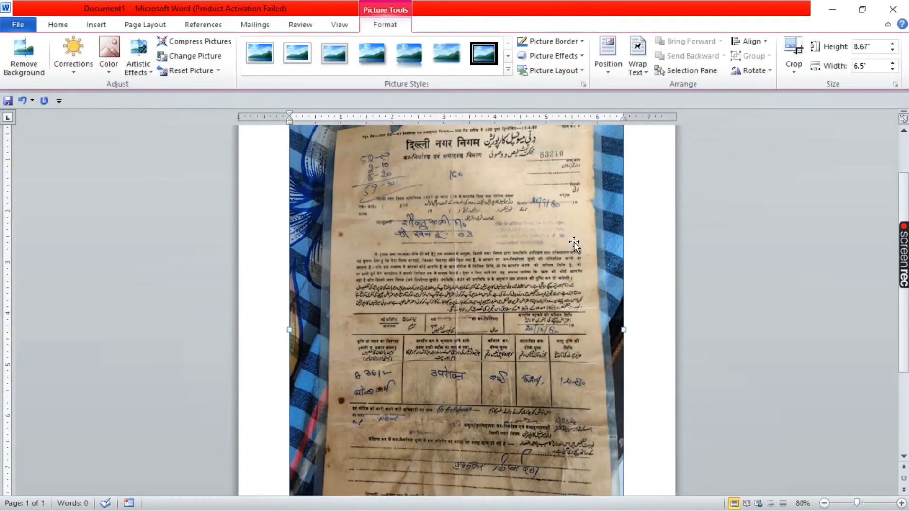
scroll(500, 247, "down", 1, "ctrl")
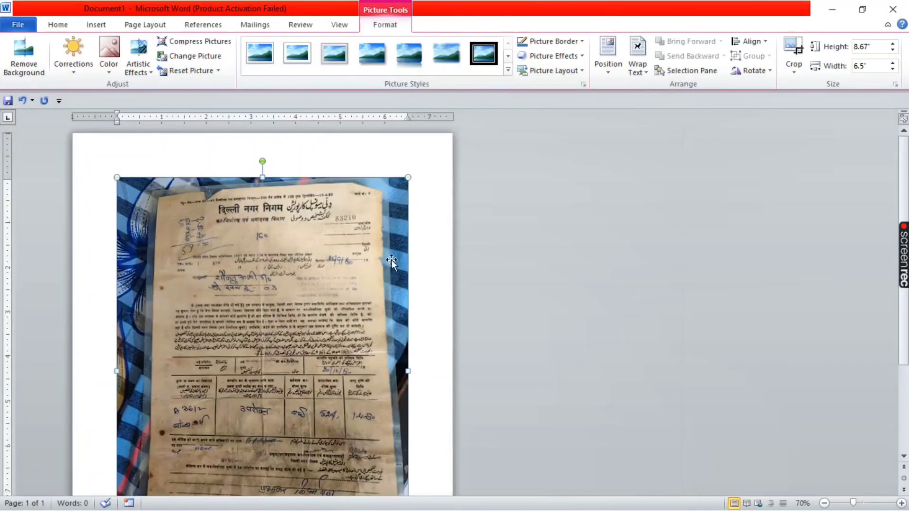
scroll(495, 255, "down", 1, "ctrl")
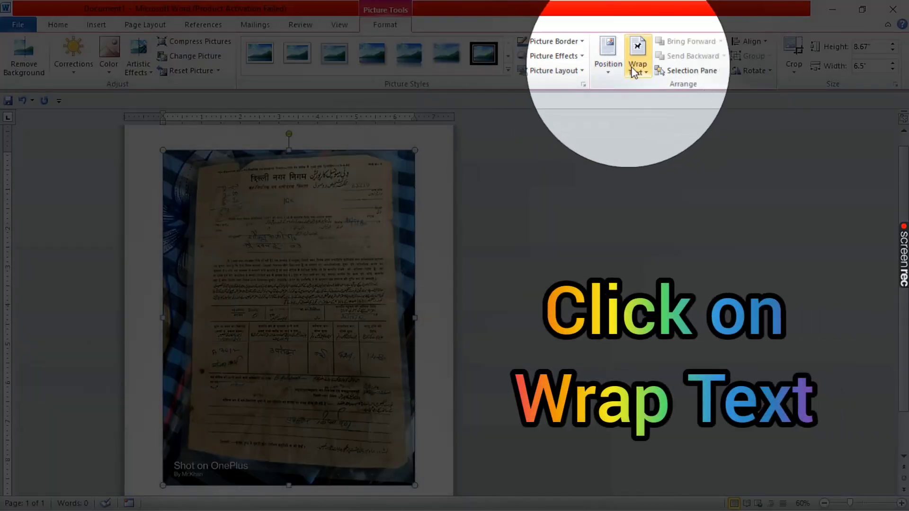
Step: Set the photo's text wrapping to In Front of Text and nudge it slightly down-left
left_click(634, 71)
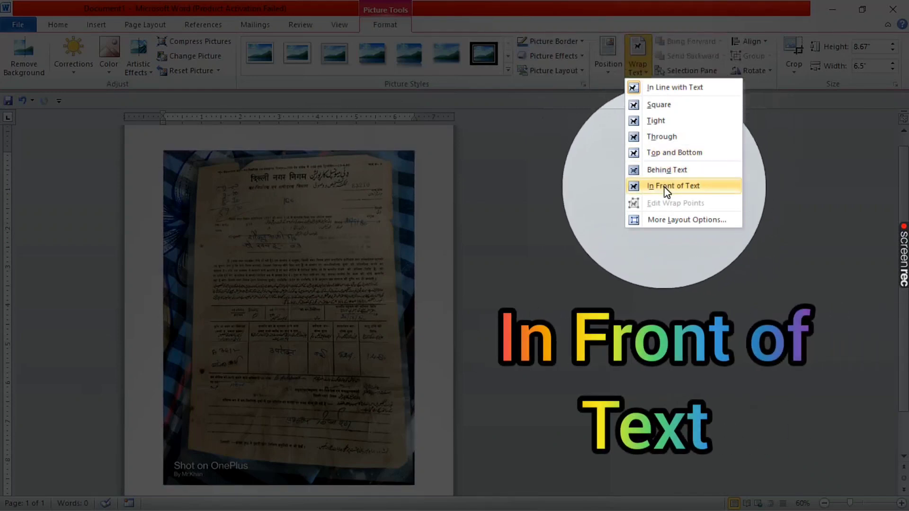
left_click(665, 187)
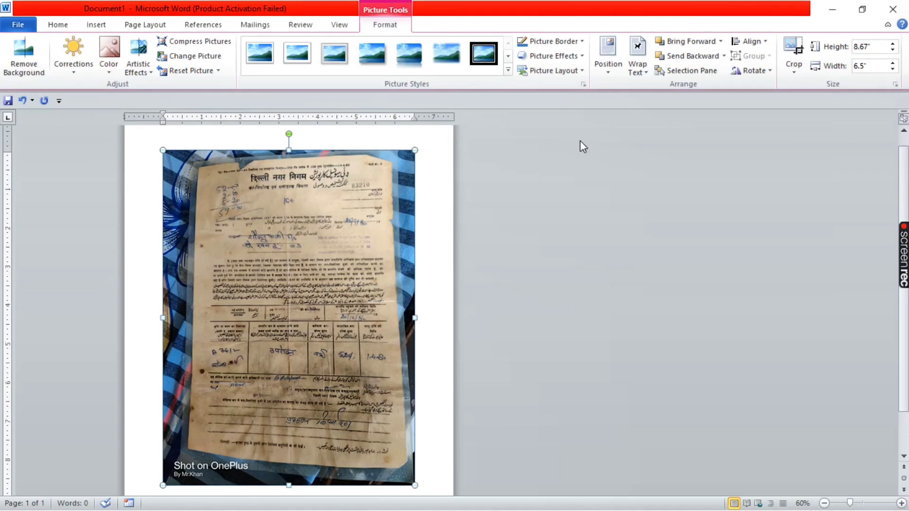
mouse_move(338, 286)
left_mouse_down()
mouse_move(294, 277)
mouse_move(341, 268)
mouse_move(345, 300)
mouse_move(319, 311)
left_mouse_up()
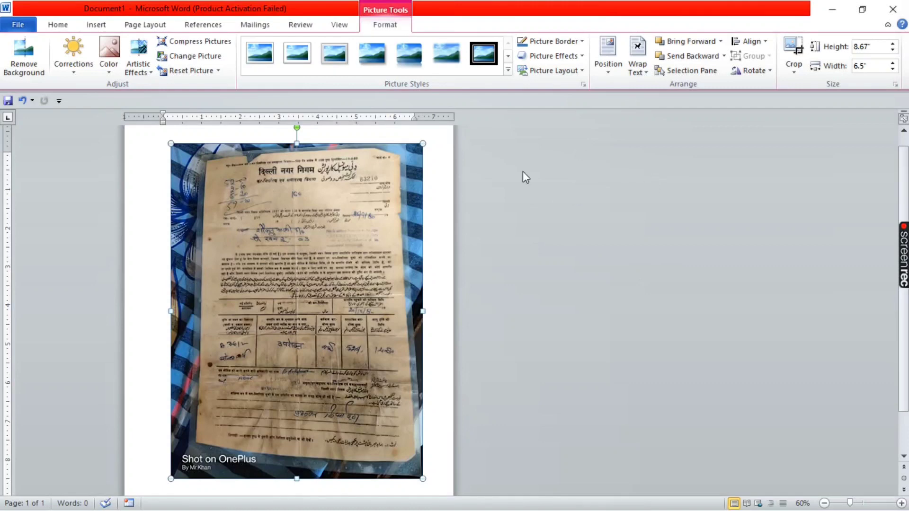
Step: Open the Format Picture pane for the photo and move it right to keep the photo visible
right_click(352, 269)
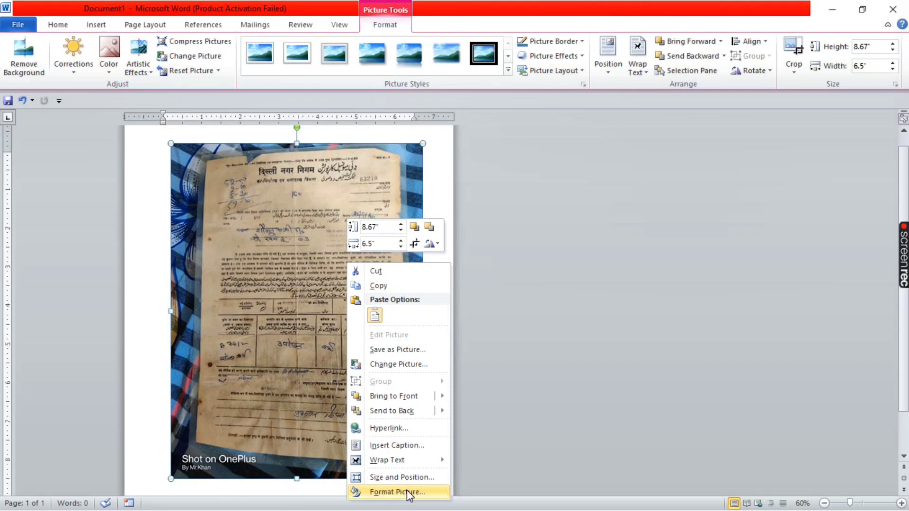
left_click(408, 493)
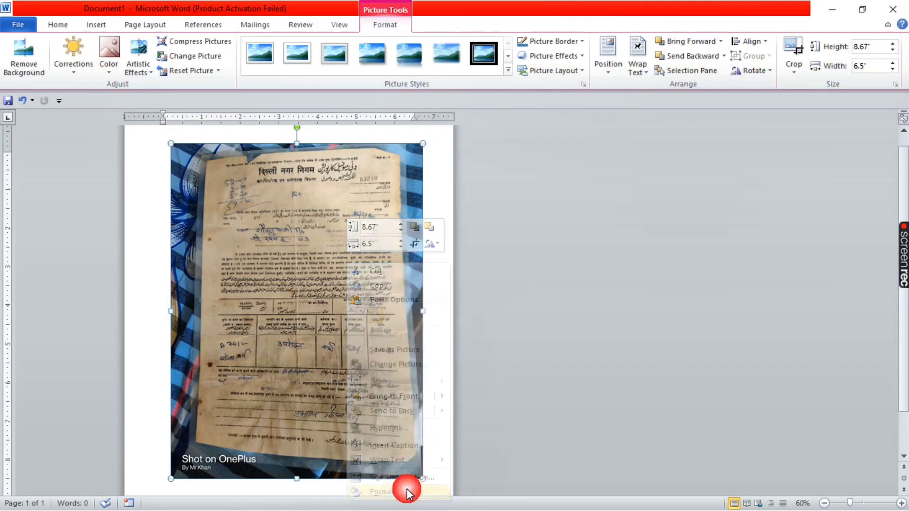
left_click_drag(459, 117, 679, 125)
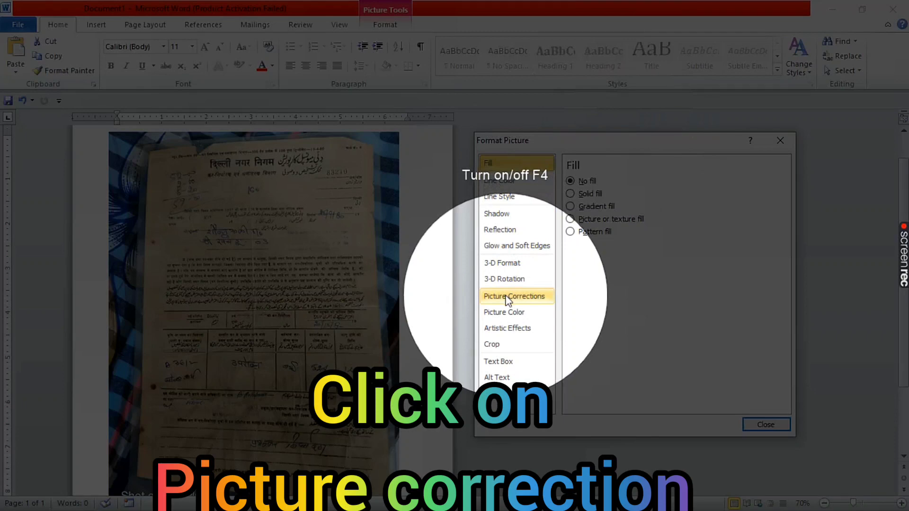
Step: Under Picture Corrections, apply the Sharpen 50% preset, then raise Sharpness to 75%
left_click(507, 299)
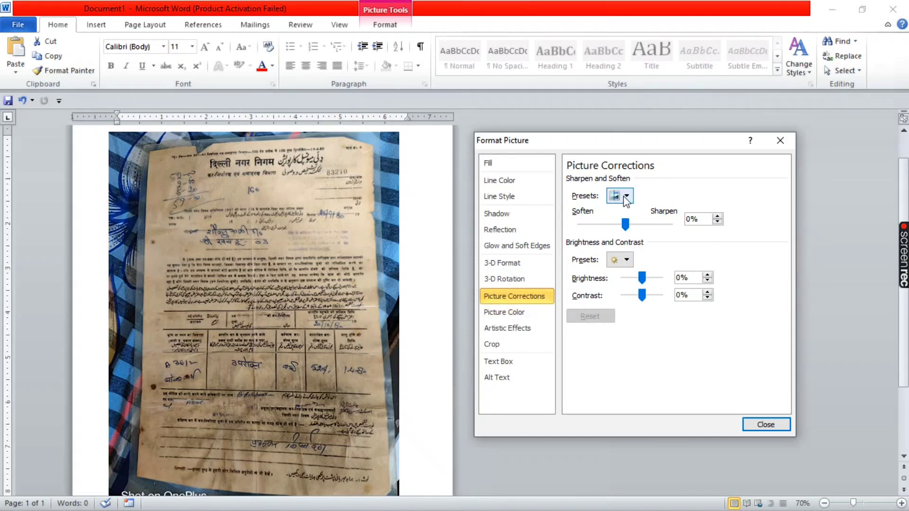
left_click(627, 197)
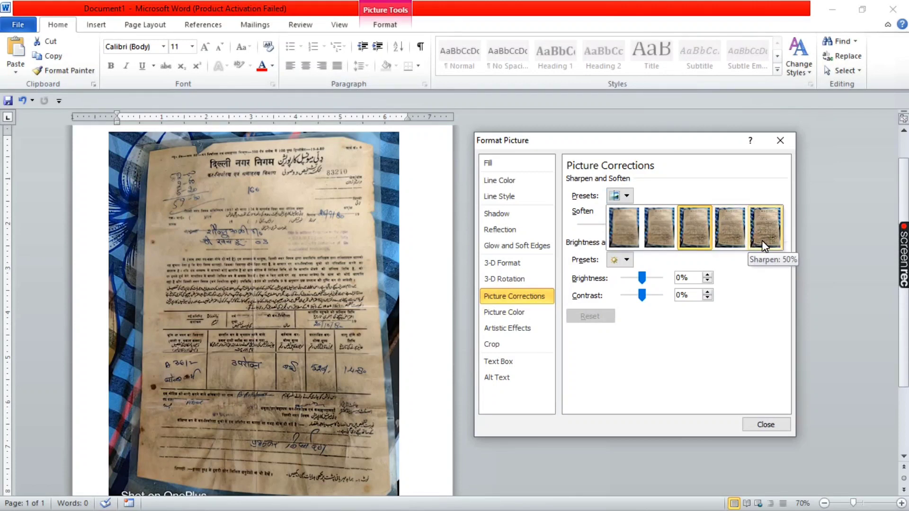
left_click(765, 227)
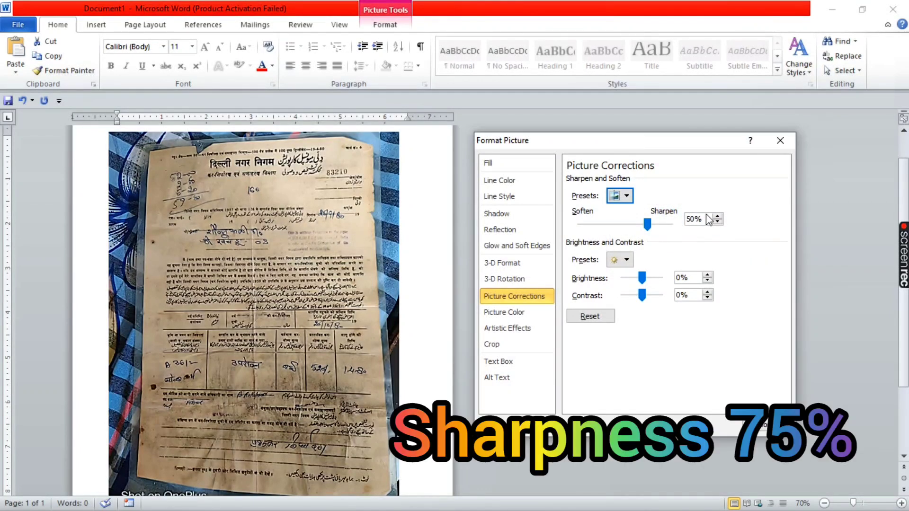
left_click_drag(712, 222, 685, 216)
type("7")
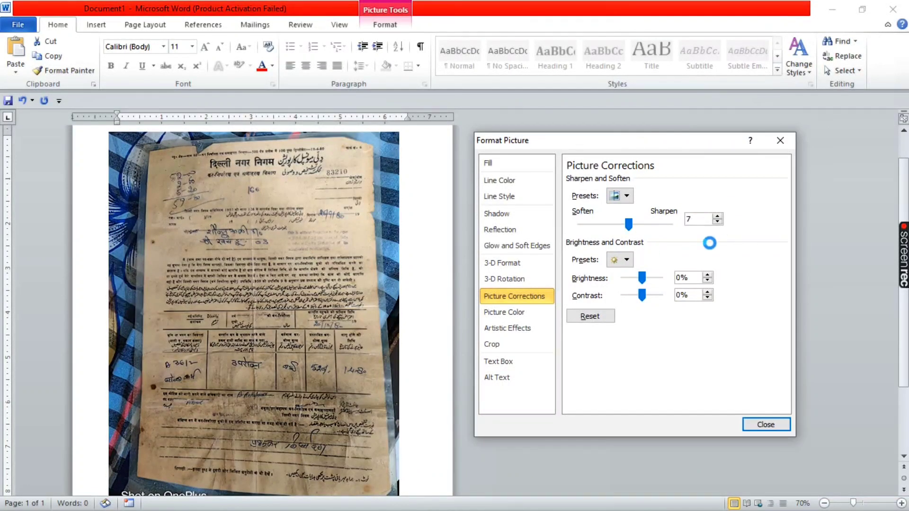
type("5")
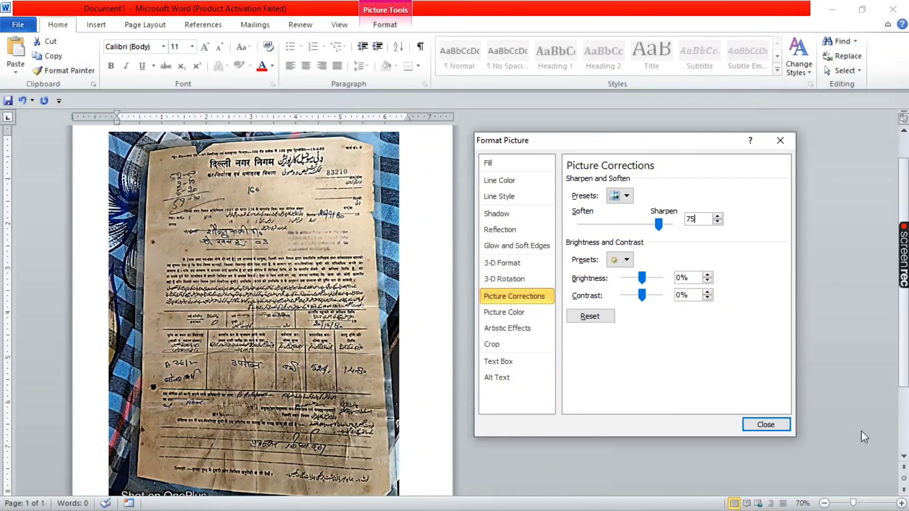
key("Tab")
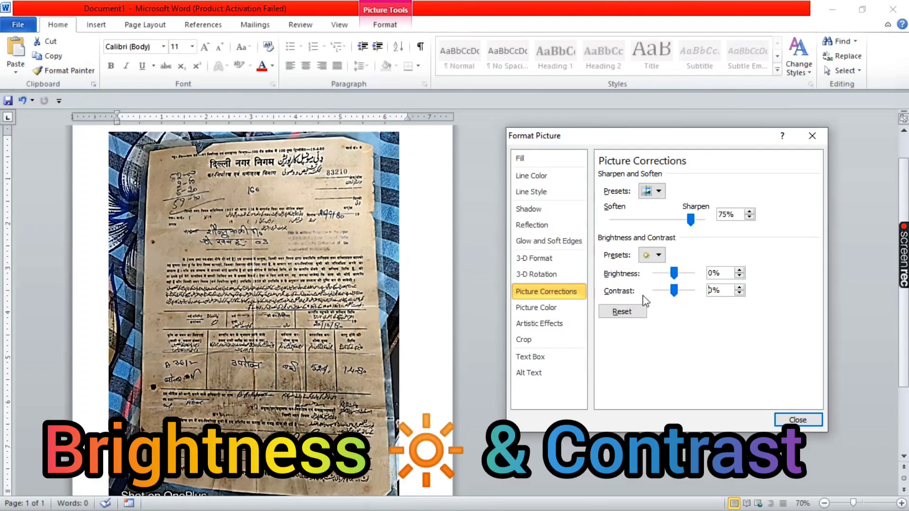
Step: Set the photo's Contrast to 75% and Brightness to 60%, then close Format Picture
double_click(727, 295)
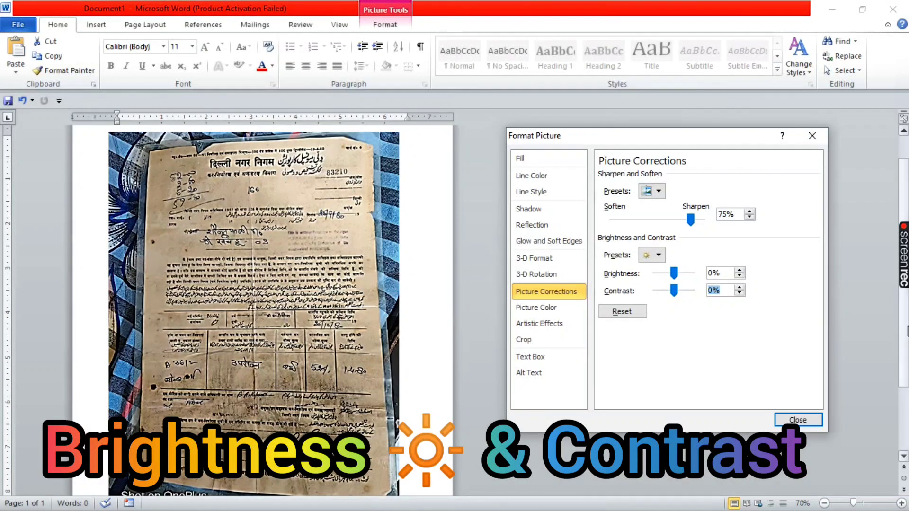
type("75")
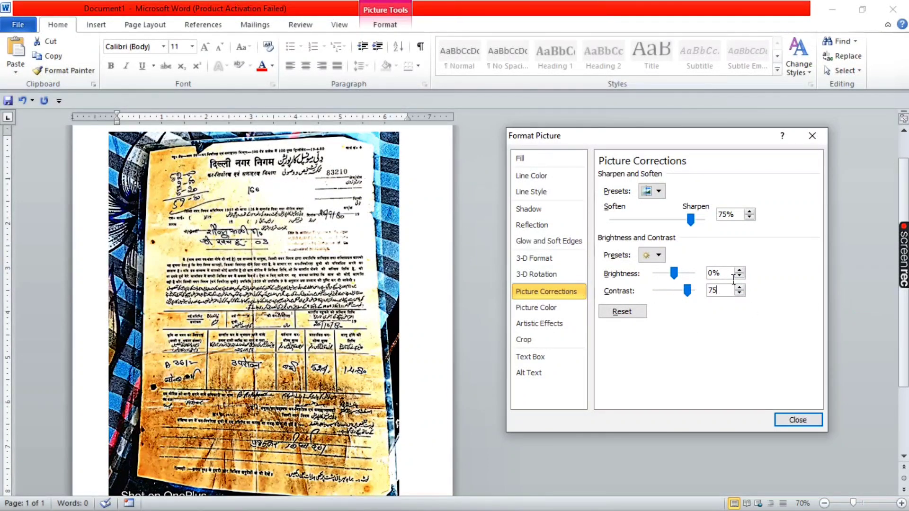
left_click(773, 287)
type("60")
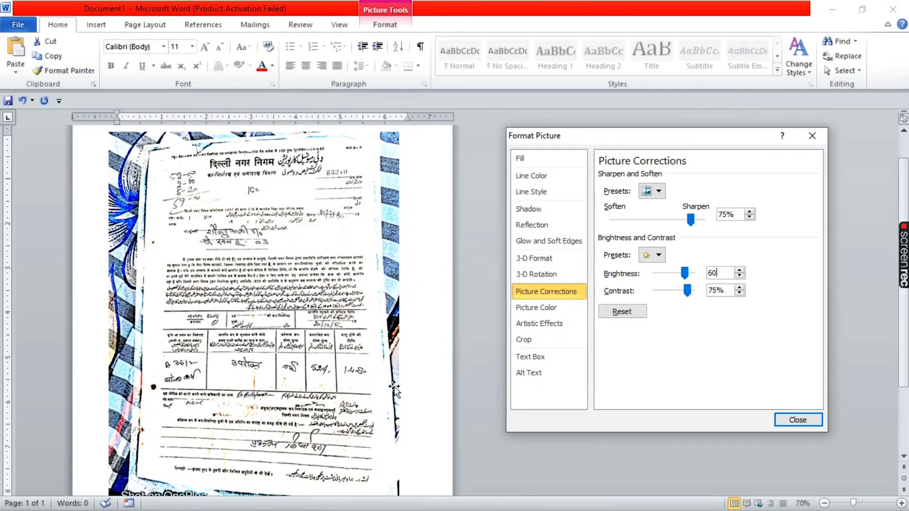
left_click(797, 420)
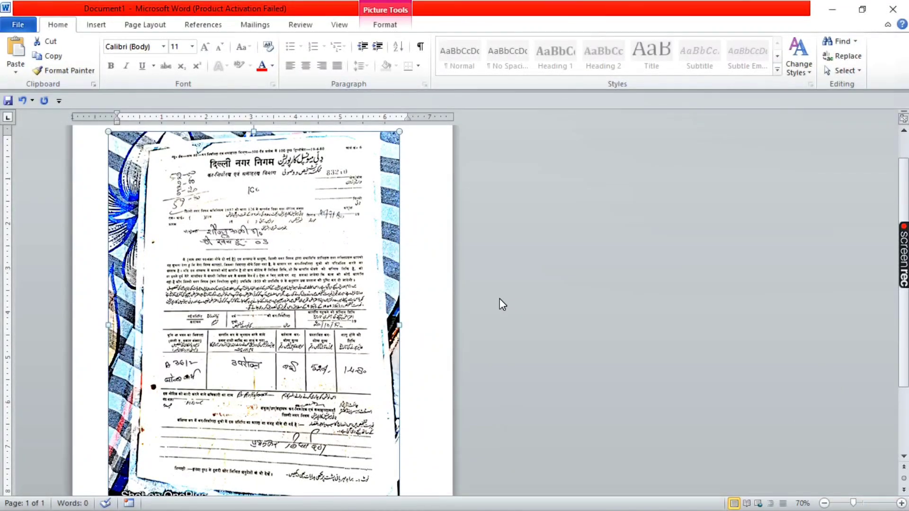
scroll(499, 299, "up", 2)
scroll(519, 315, "down", 2)
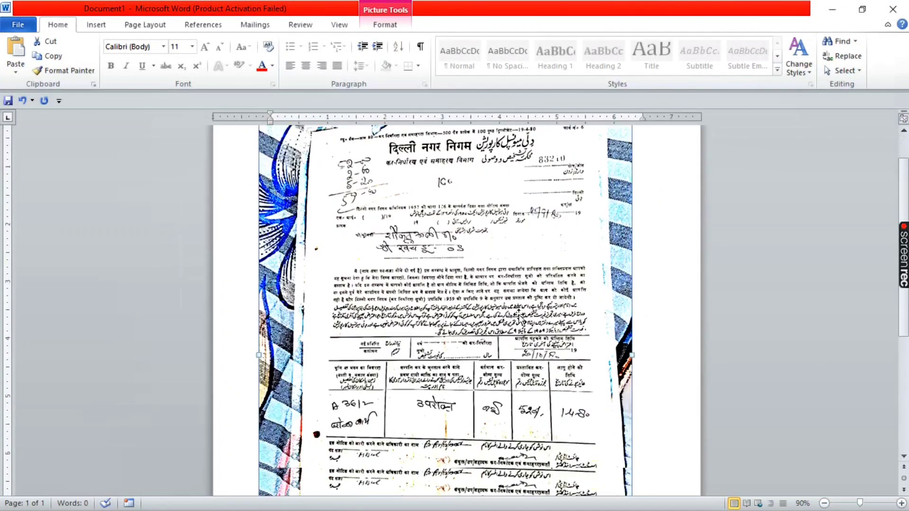
scroll(519, 297, "up", 1)
scroll(519, 297, "up", 1)
scroll(502, 299, "down", 3)
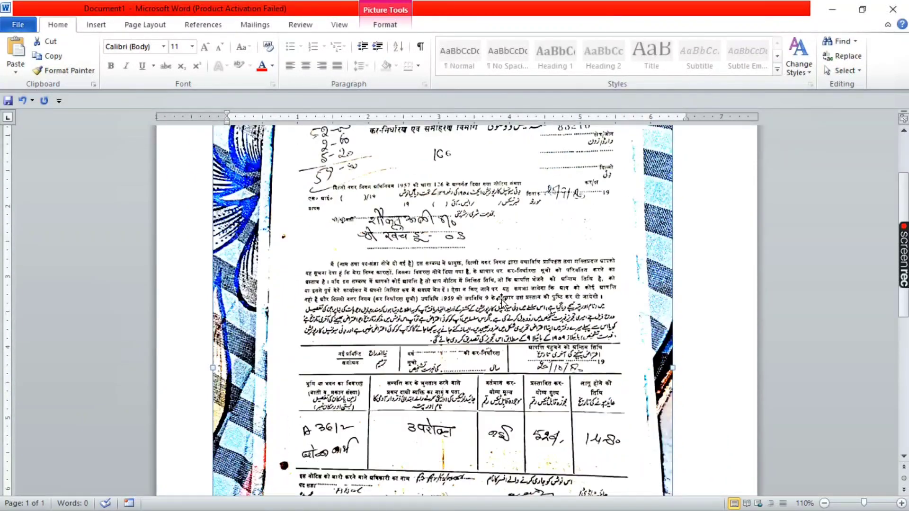
scroll(501, 299, "up", 2)
scroll(504, 298, "up", 2)
scroll(504, 299, "down", 3)
scroll(450, 266, "down", 2)
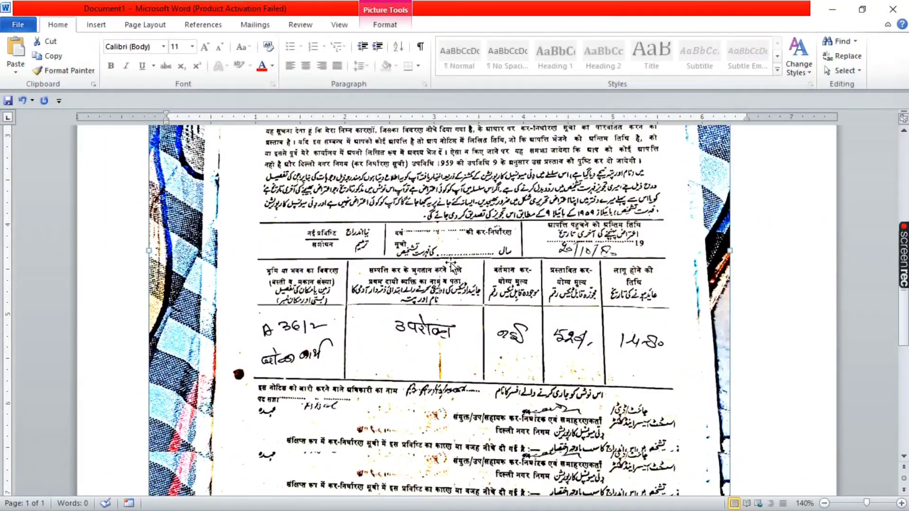
scroll(451, 265, "down", 1)
scroll(454, 263, "down", 1)
scroll(459, 261, "down", 1)
scroll(461, 258, "down", 2)
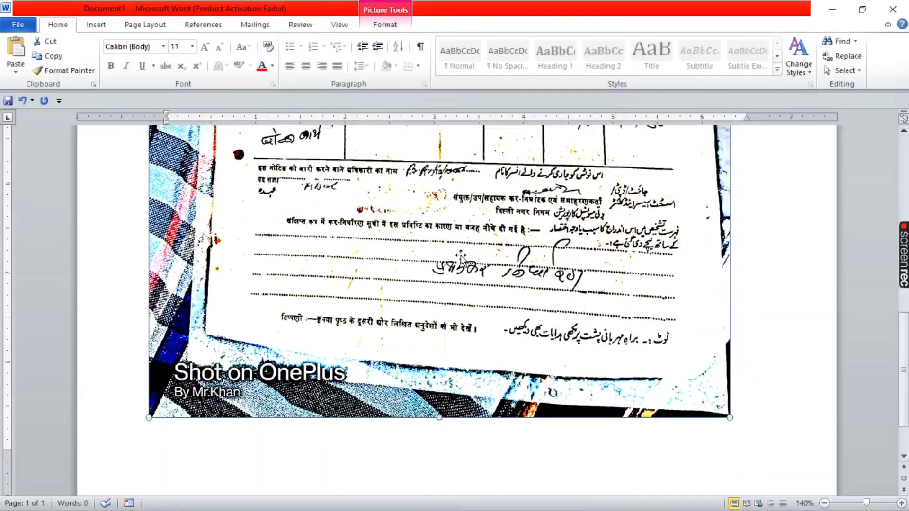
scroll(461, 258, "up", 3)
scroll(469, 251, "up", 3)
scroll(485, 242, "up", 2)
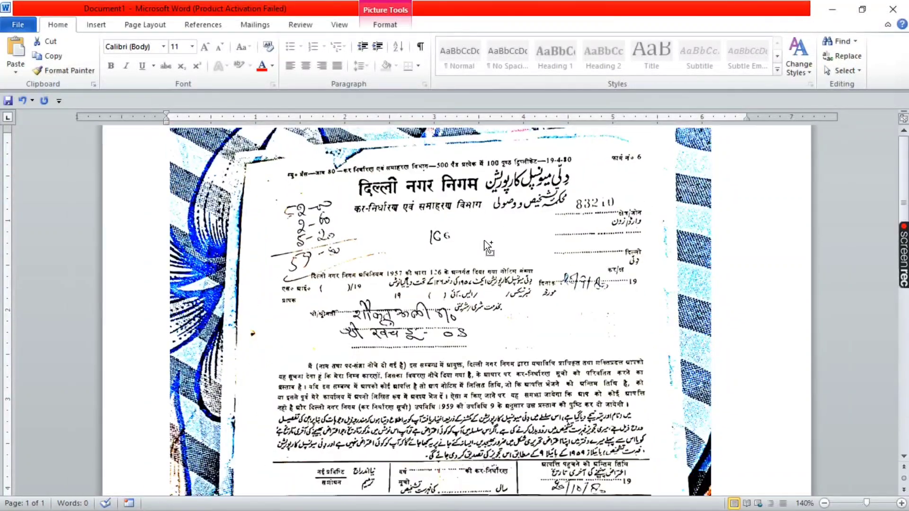
scroll(485, 240, "down", 2)
scroll(483, 241, "down", 2)
scroll(483, 242, "down", 2)
scroll(485, 247, "down", 2)
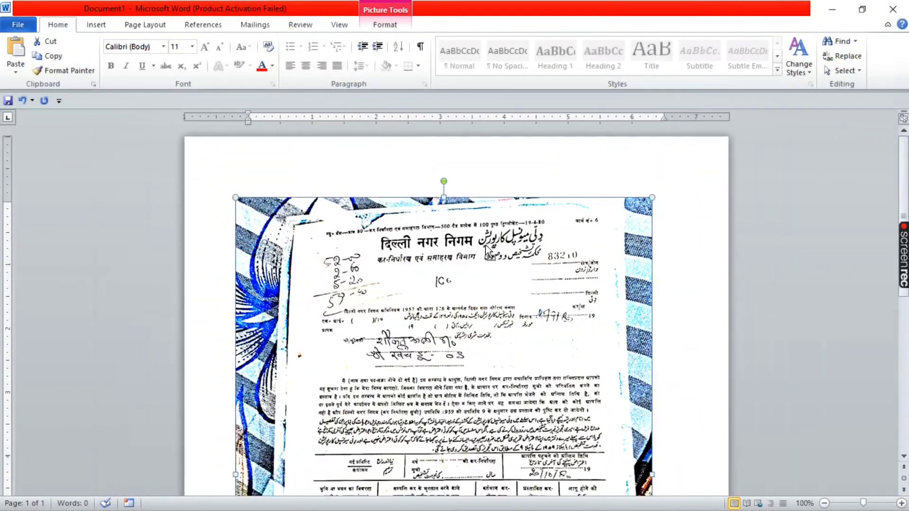
scroll(488, 250, "down", 1)
scroll(488, 250, "down", 1)
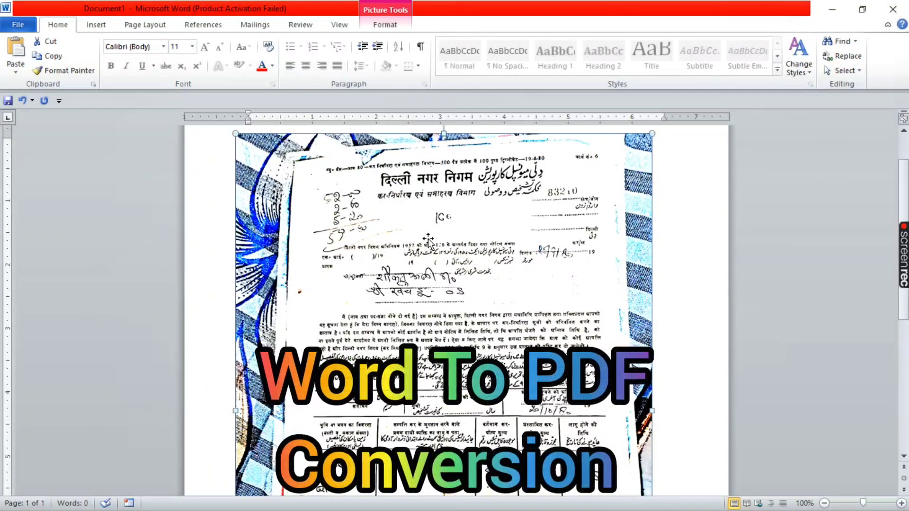
Step: In Save As, target the Desktop with file name 'New Document' and type PDF
left_click(23, 30)
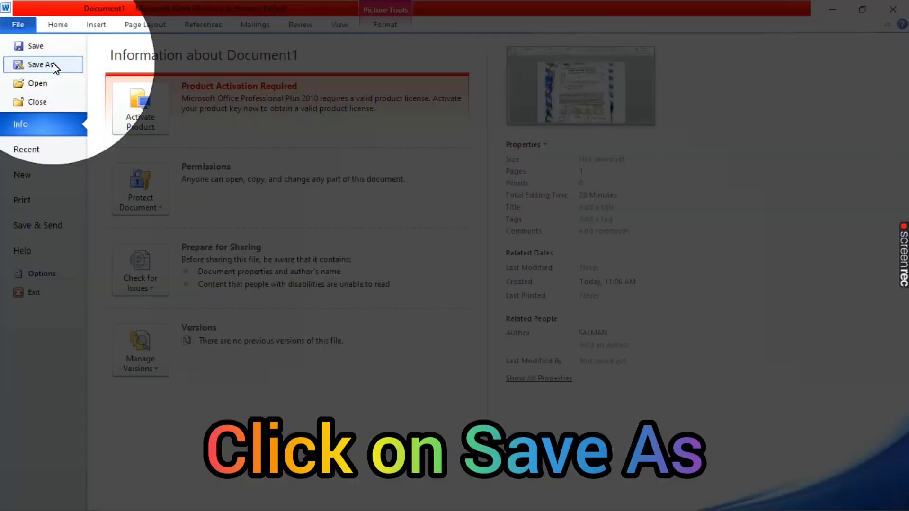
left_click(42, 65)
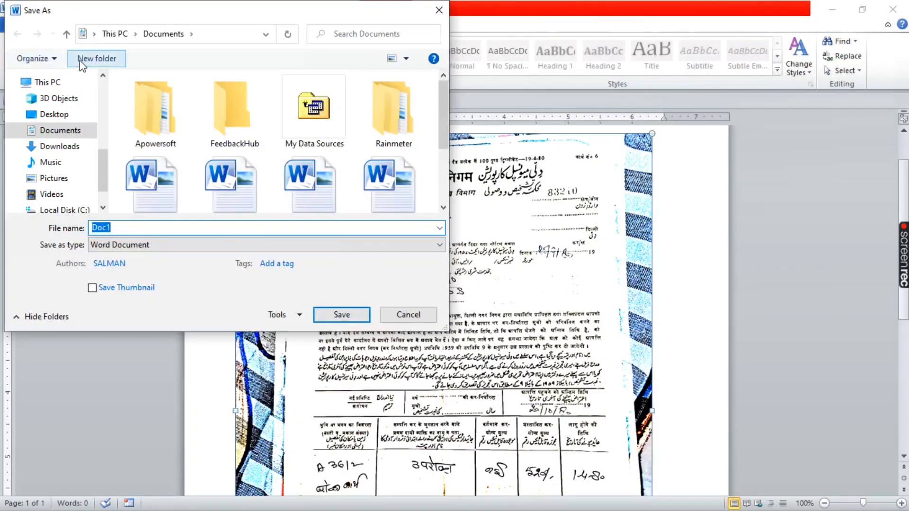
left_click(65, 116)
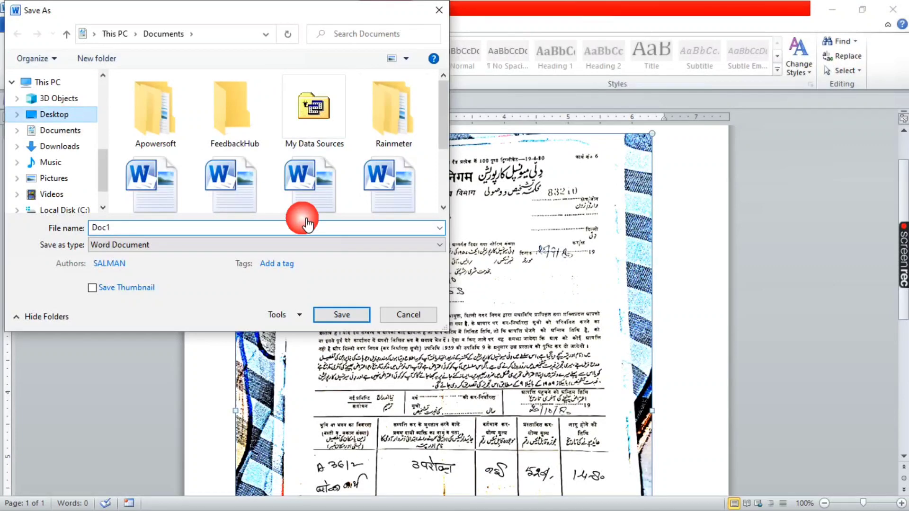
double_click(347, 223)
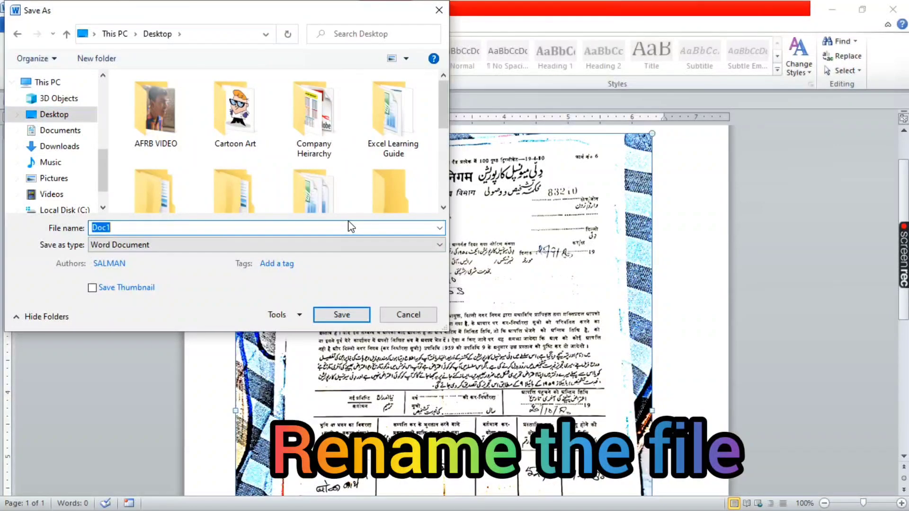
key("BackSpace")
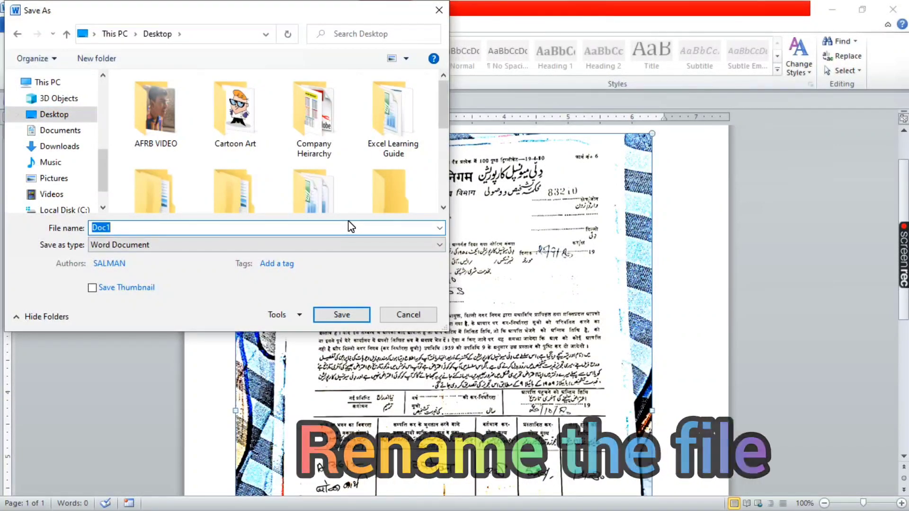
type("New Do")
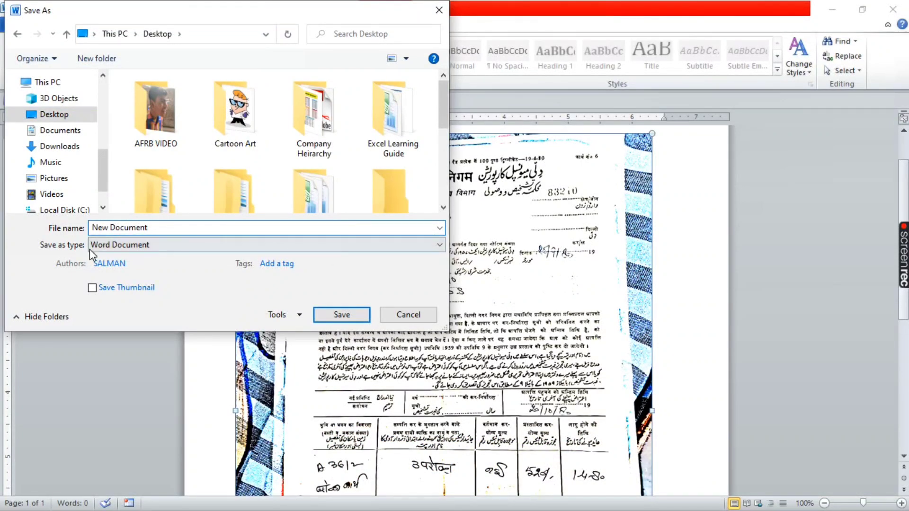
left_click(199, 245)
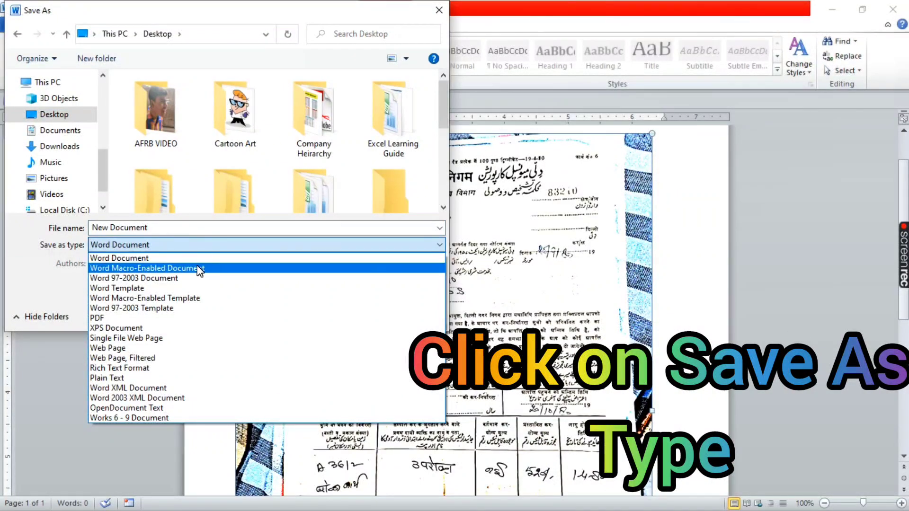
left_click(108, 319)
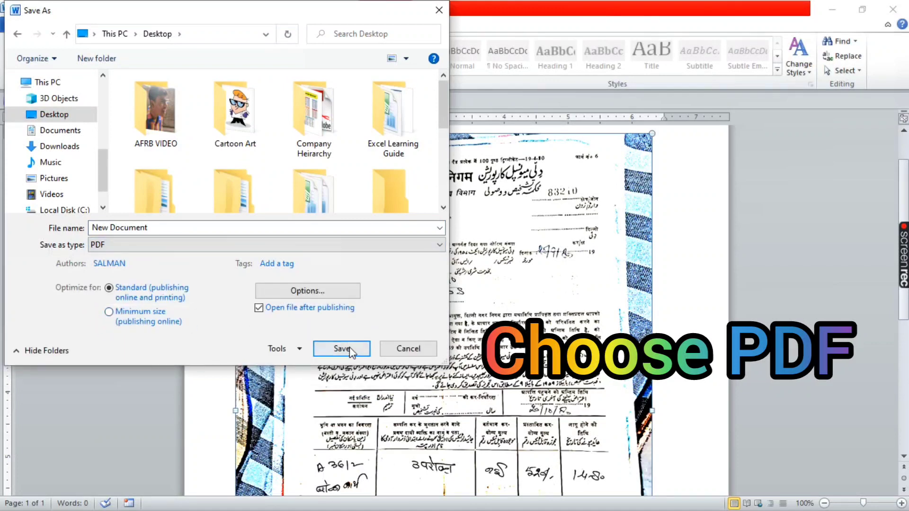
Step: Save New Document.pdf, then restore down Adobe Reader to show the original photo beside it
left_click(350, 350)
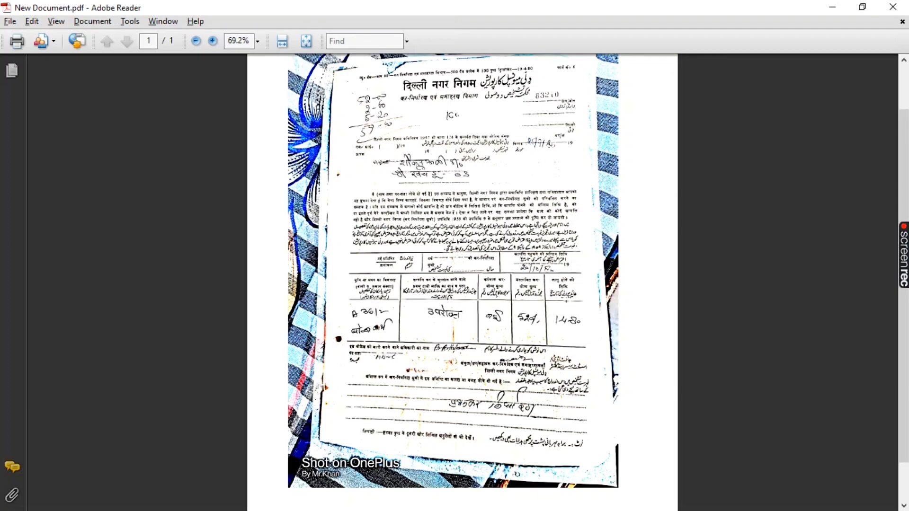
left_click(862, 7)
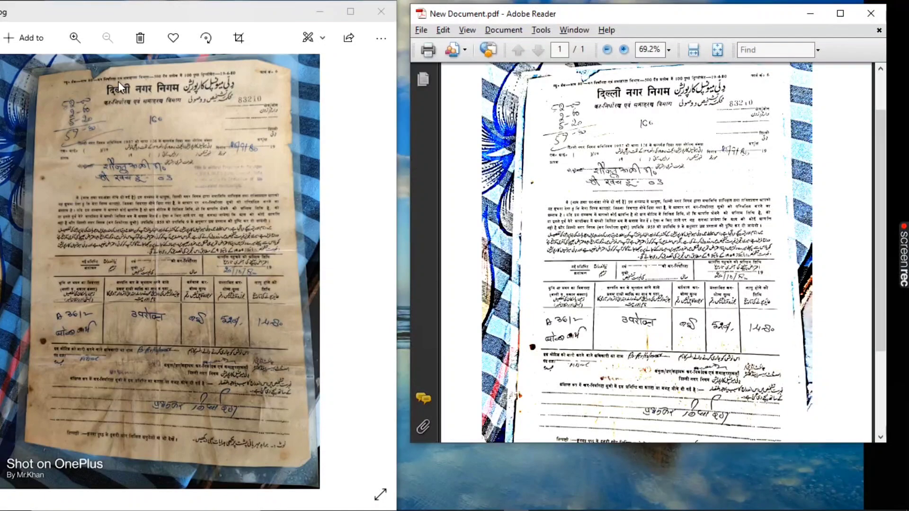
left_click(140, 138)
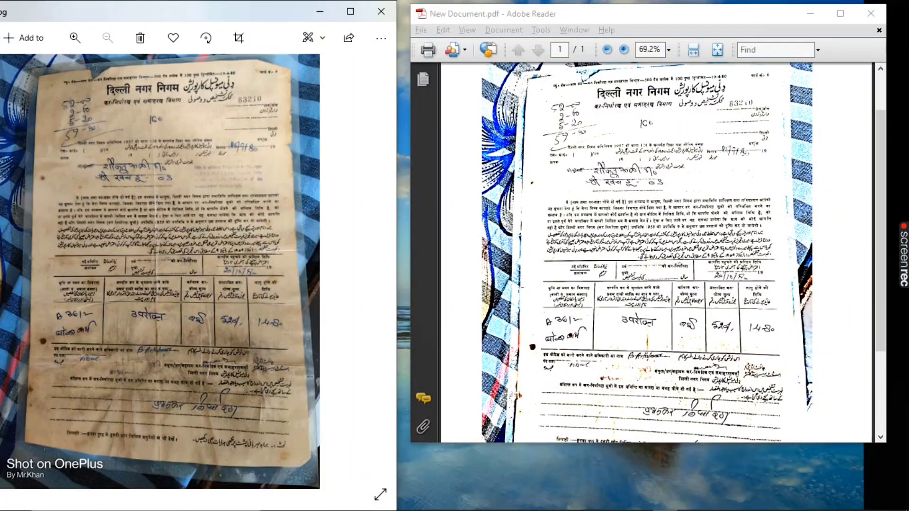
scroll(653, 251, "down", 1)
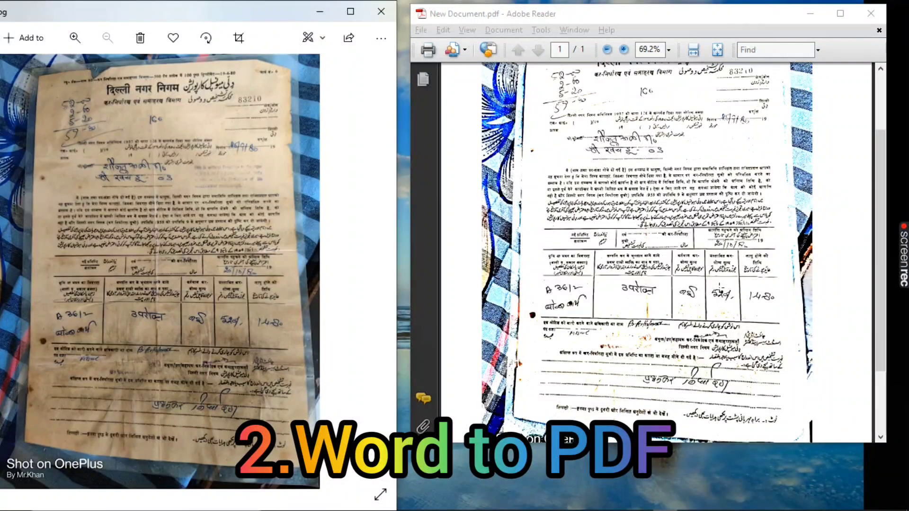
scroll(654, 251, "down", 1)
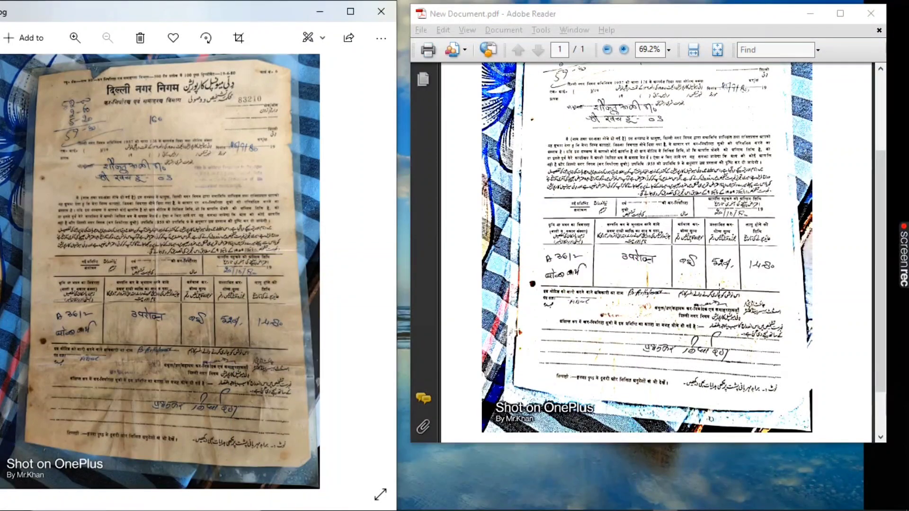
scroll(653, 251, "up", 3)
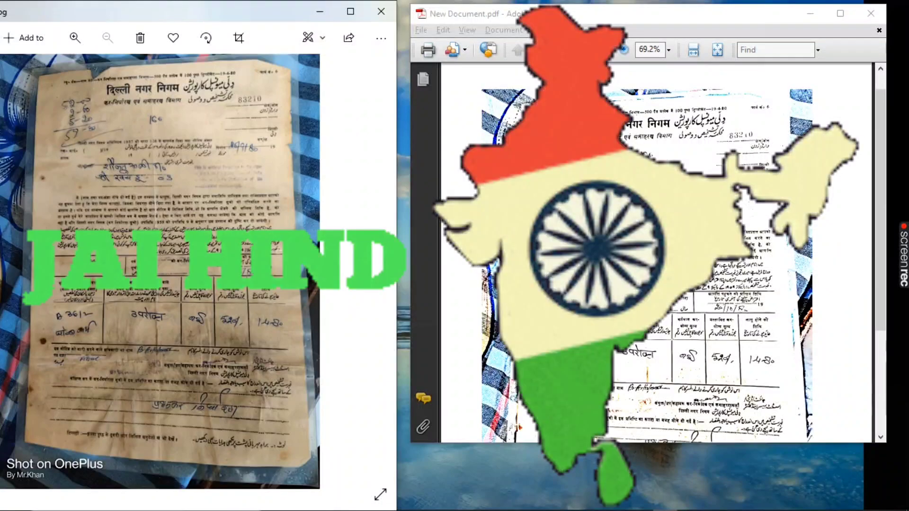